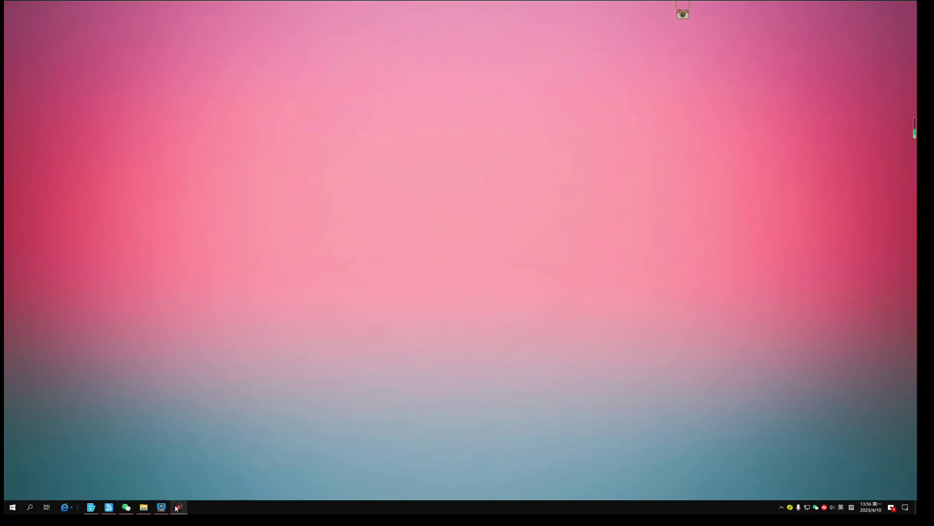
Step: Search the network and add the AV-E20-NDI camera at 192.168.0.105 to the managed devices
{"action": "left_click", "coordinate": [165, 510]}
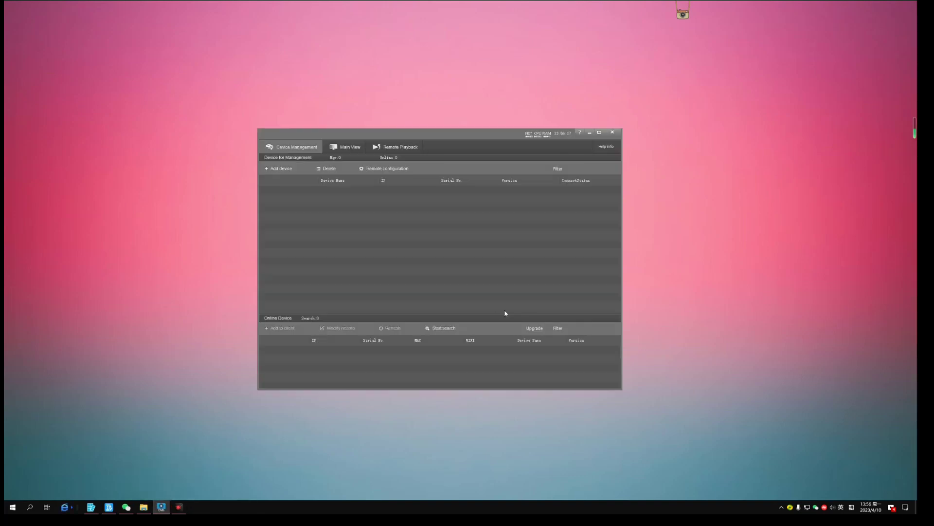
{"action": "left_click", "coordinate": [440, 330]}
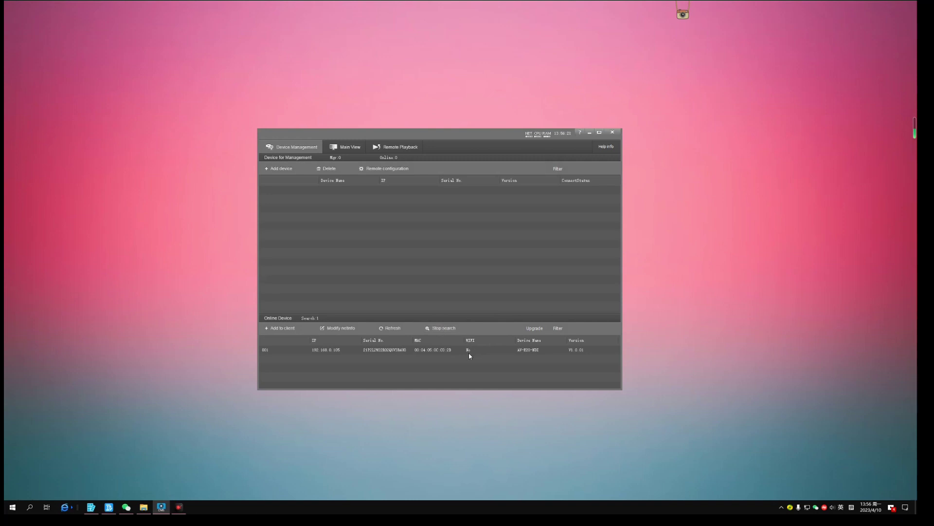
{"action": "left_click", "coordinate": [470, 356]}
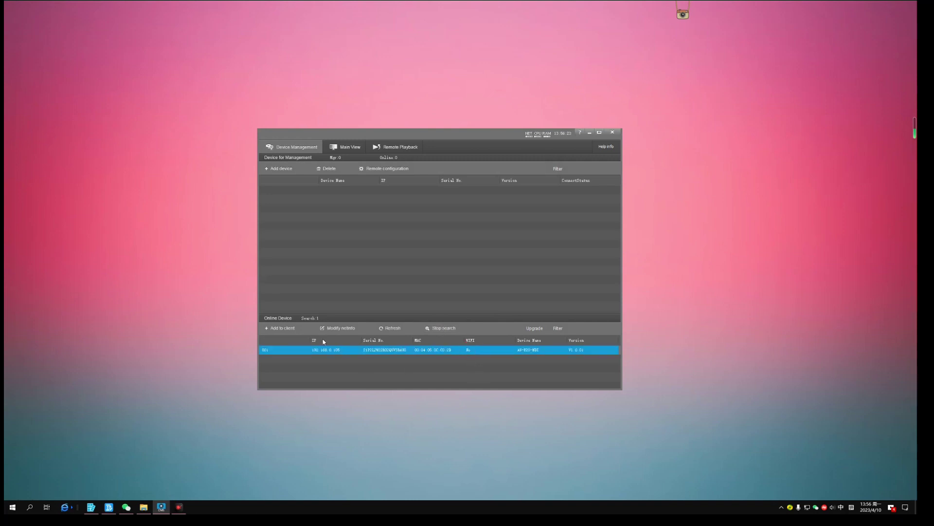
{"action": "left_click", "coordinate": [281, 328]}
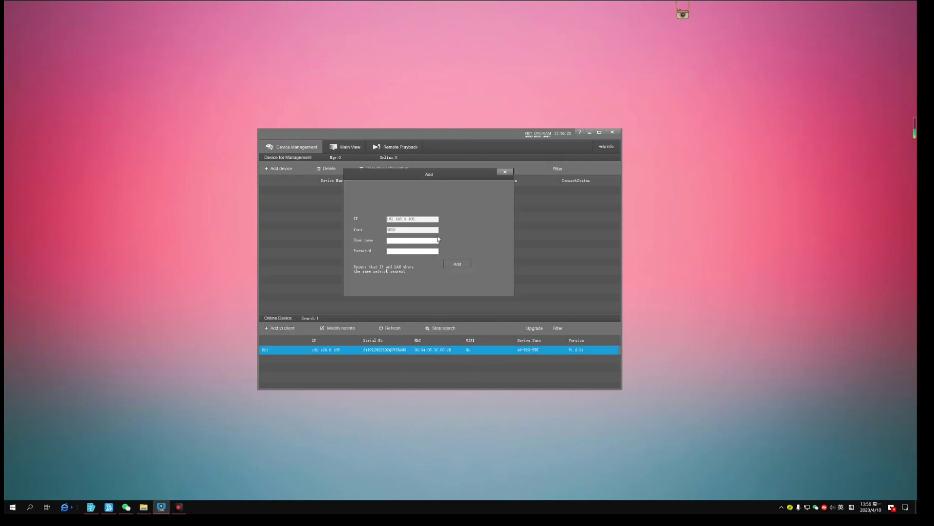
{"action": "left_click", "coordinate": [457, 264]}
{"action": "left_click", "coordinate": [535, 191]}
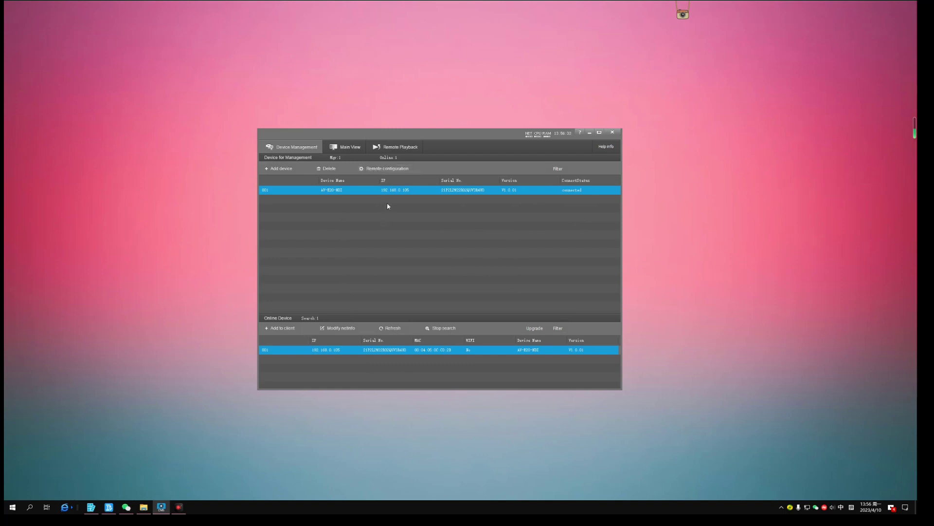
Step: Pick AV-E20-NDI V1.0.03.img as the upgrade file in the camera's Remote Configuration Upgrade tab
{"action": "left_click", "coordinate": [388, 171]}
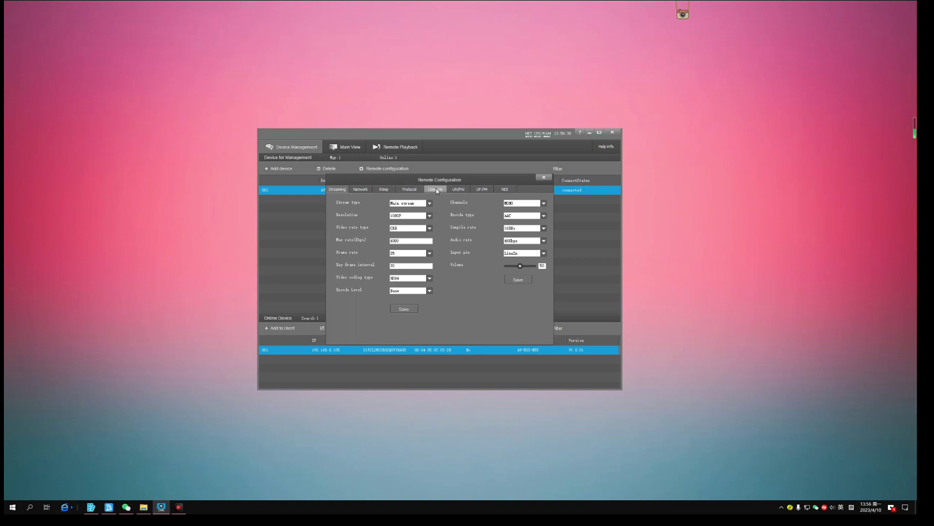
{"action": "left_click", "coordinate": [436, 189]}
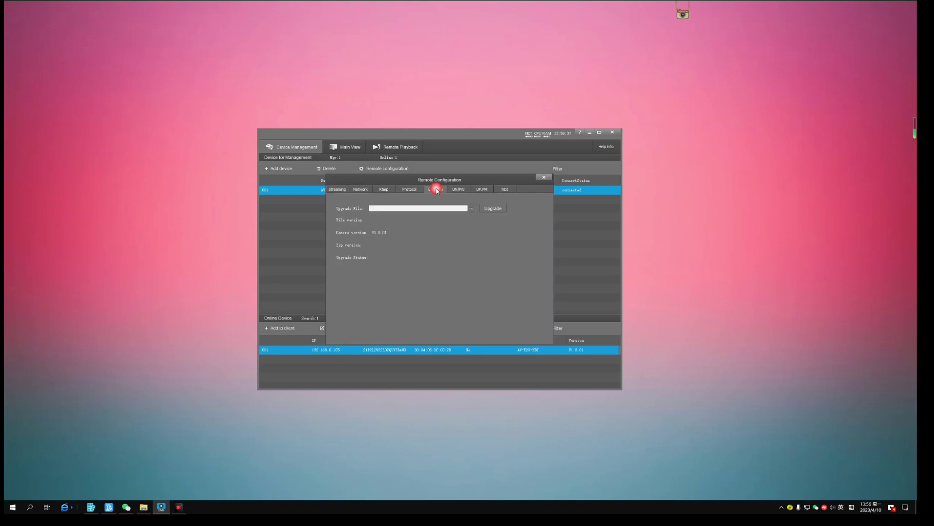
{"action": "left_click", "coordinate": [472, 208]}
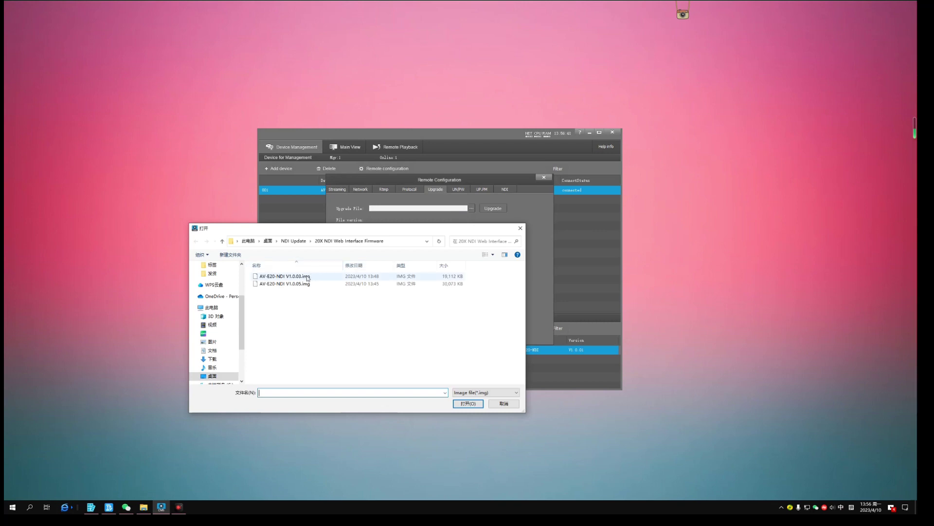
{"action": "double_click", "coordinate": [294, 276]}
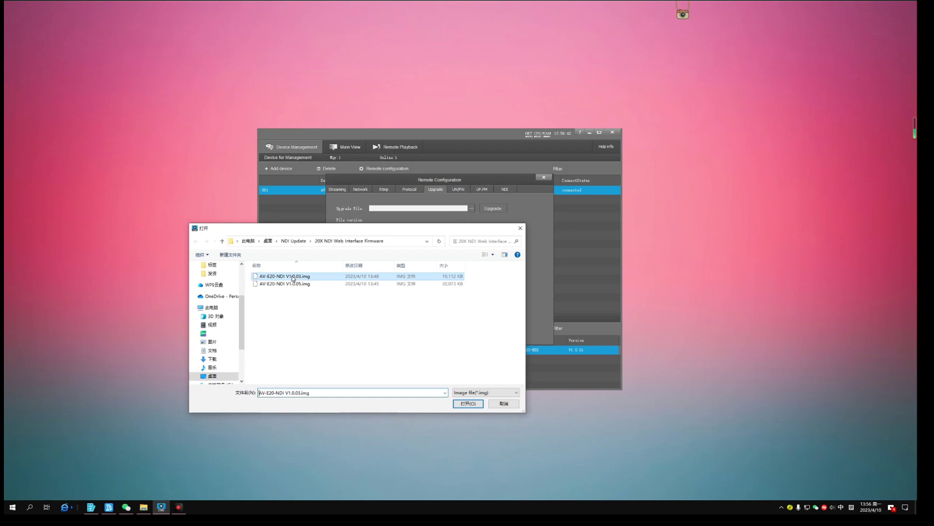
{"action": "left_click", "coordinate": [497, 211]}
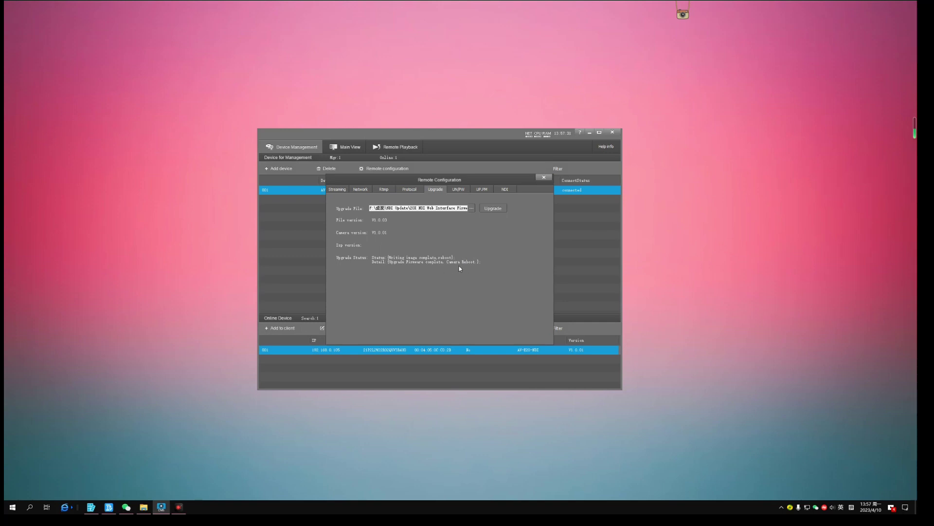
Step: Wait until the V1.0.03 upgrade reports complete and the camera reboots
{"action": "left_click", "coordinate": [545, 178]}
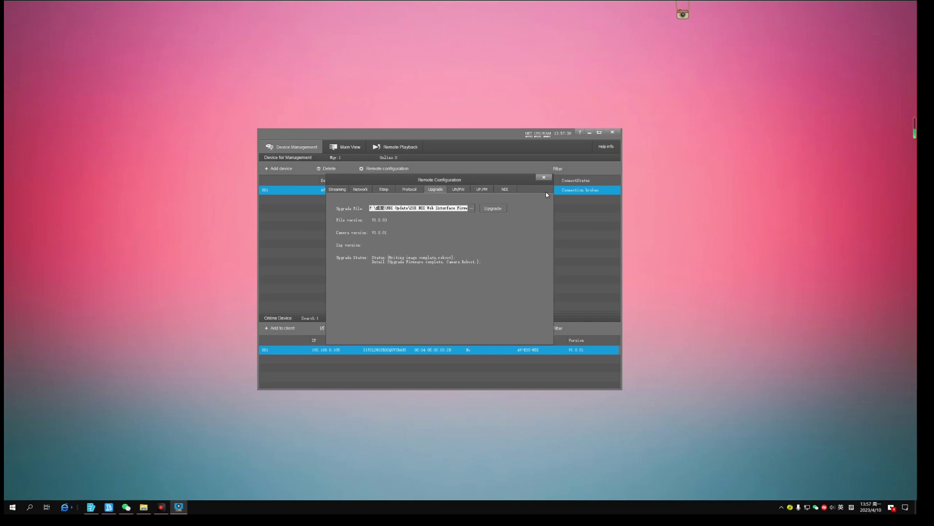
Step: Close Remote Configuration, rescan, and select the camera now listed with firmware V1.0.03
{"action": "left_click", "coordinate": [542, 179]}
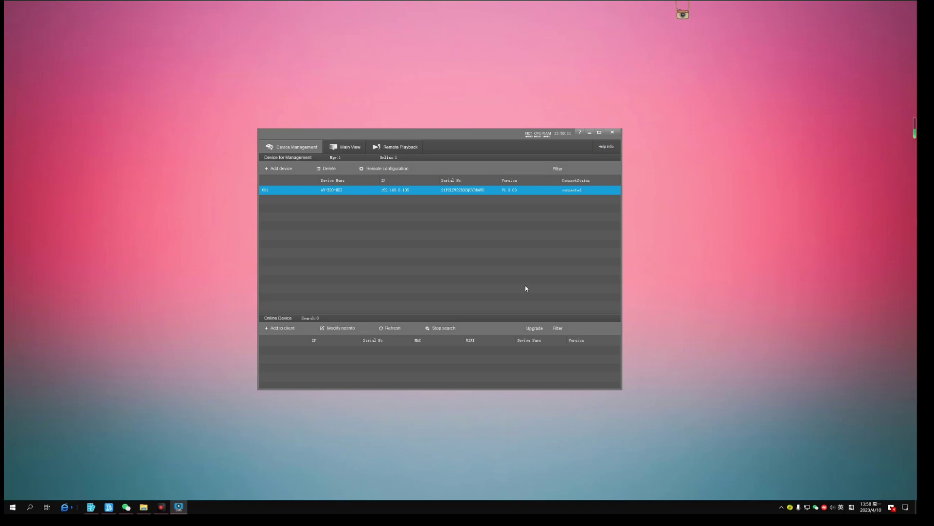
{"action": "left_click", "coordinate": [440, 328]}
{"action": "left_click", "coordinate": [577, 353]}
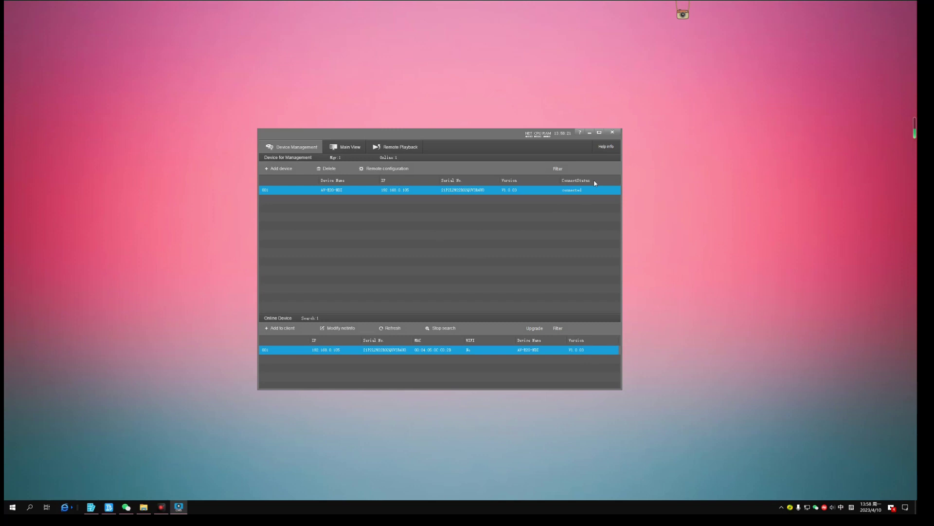
Step: Flash AV-E20-NDI V1.0.05.img via the Upgrade tab, then close the dialog once finished
{"action": "left_click", "coordinate": [387, 169]}
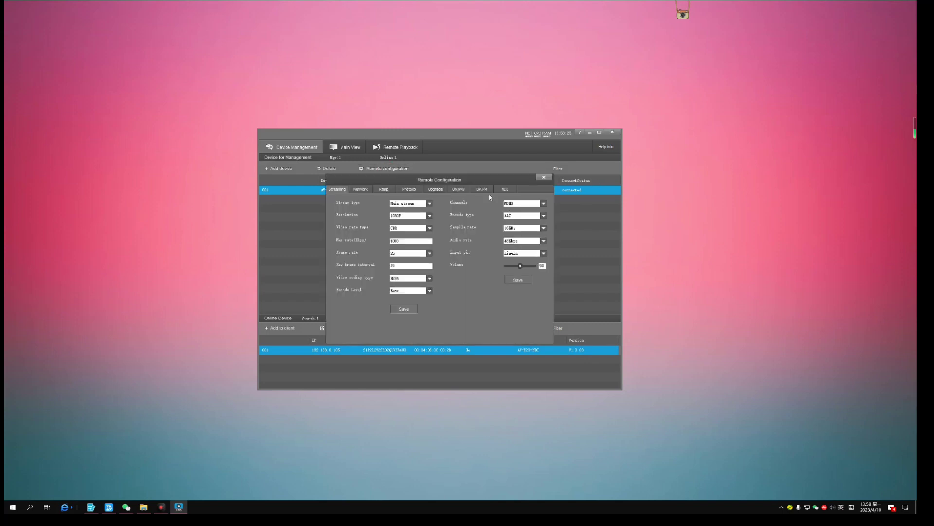
{"action": "left_click", "coordinate": [435, 189]}
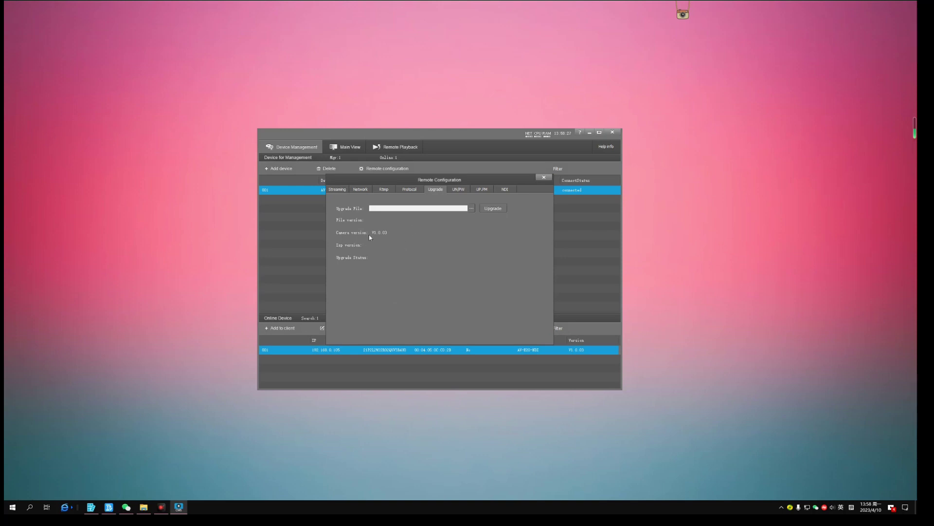
{"action": "left_click", "coordinate": [471, 209]}
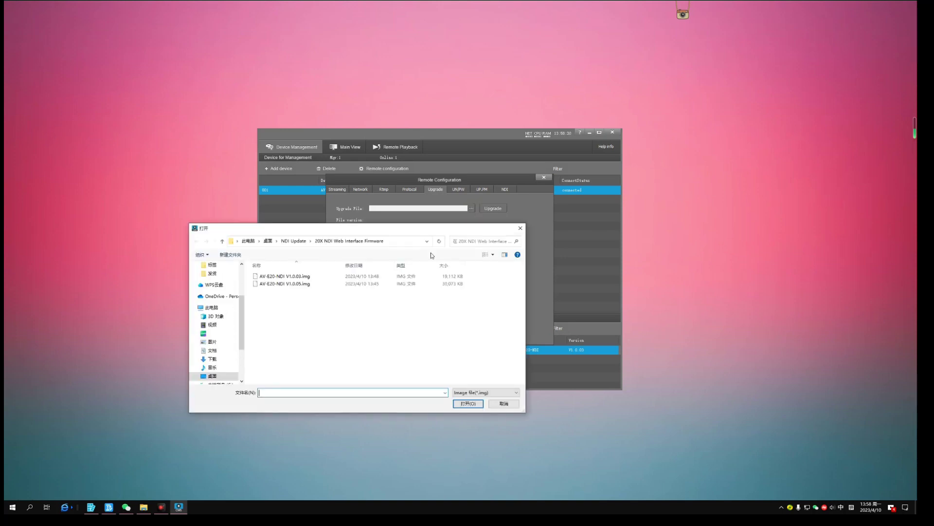
{"action": "double_click", "coordinate": [297, 284]}
{"action": "left_click", "coordinate": [493, 208]}
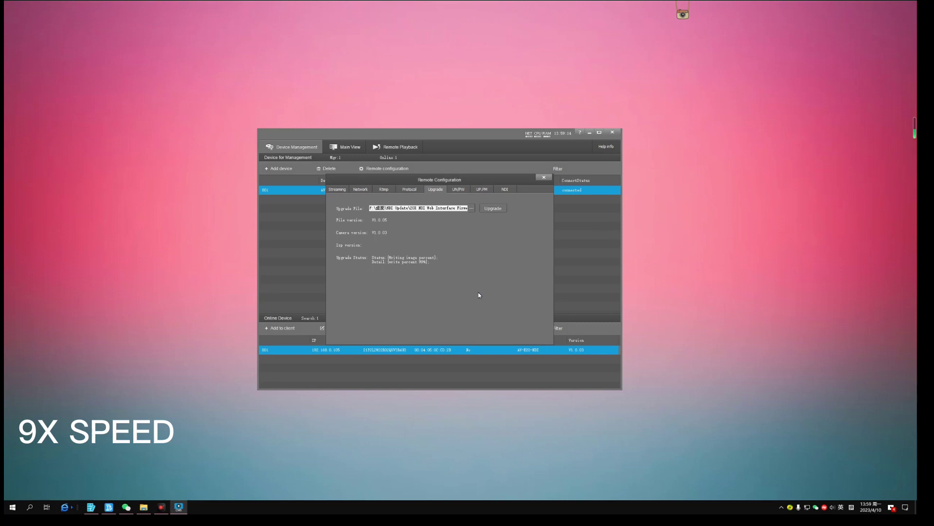
{"action": "left_click", "coordinate": [543, 177]}
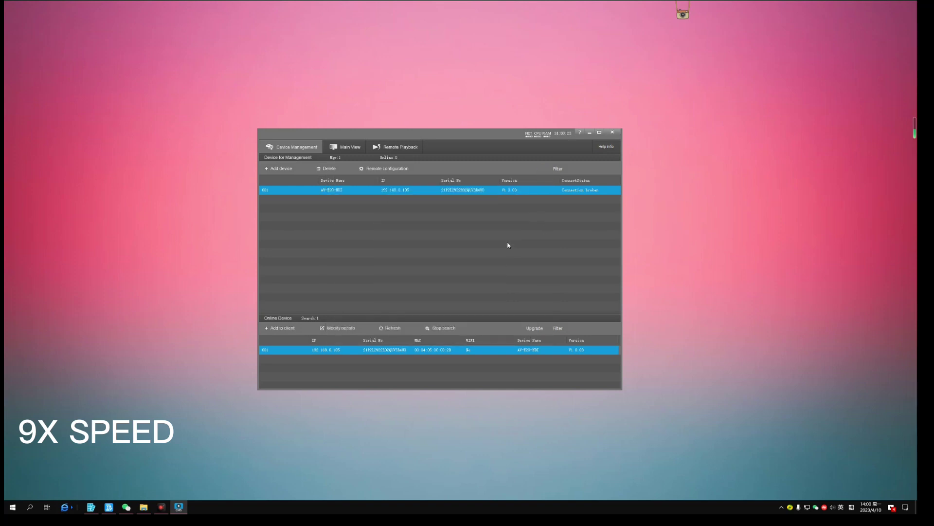
Step: Refresh the online list showing V1.0.05 and play the camera's live feed in a single-pane Main View
{"action": "left_click", "coordinate": [388, 329]}
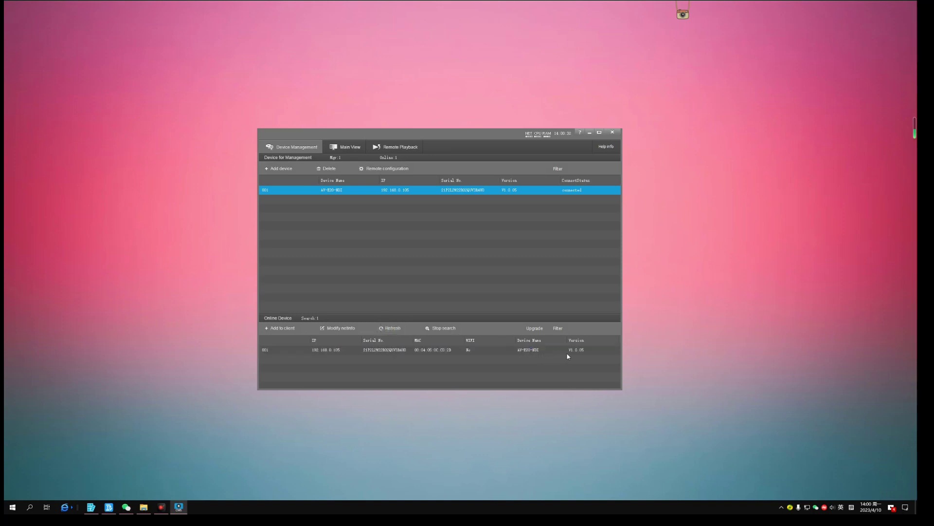
{"action": "left_click", "coordinate": [579, 353]}
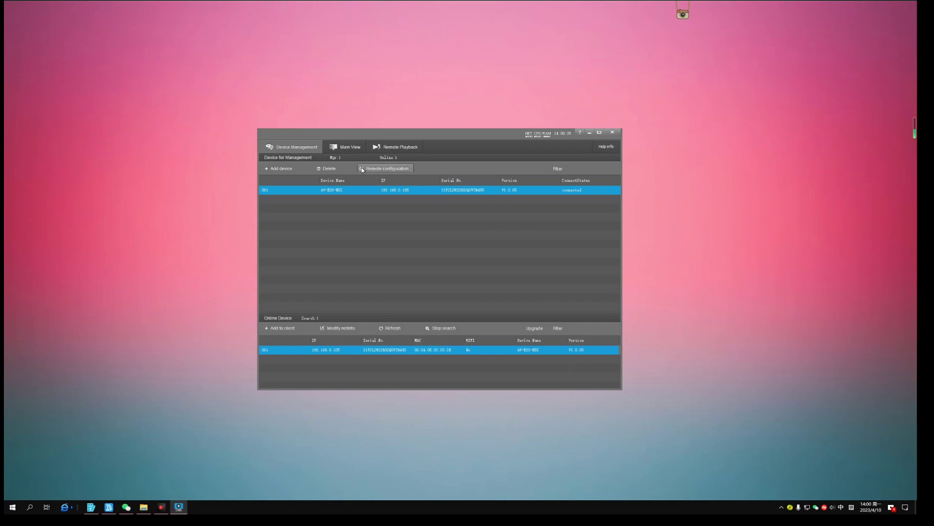
{"action": "left_click", "coordinate": [345, 147]}
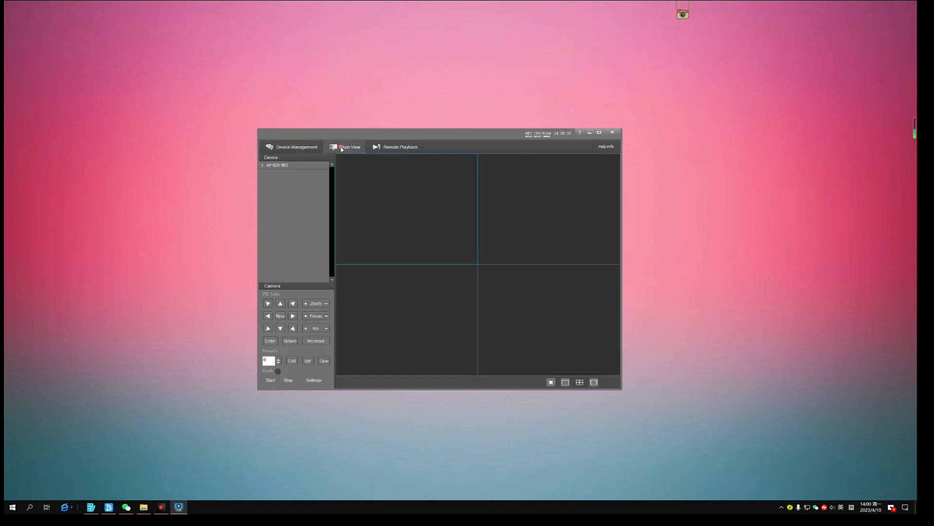
{"action": "double_click", "coordinate": [275, 165]}
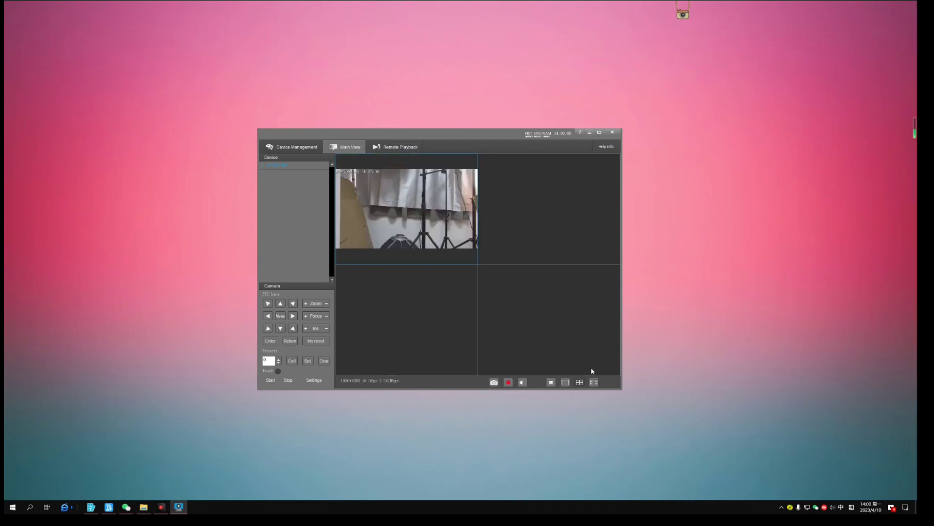
{"action": "left_click", "coordinate": [566, 383]}
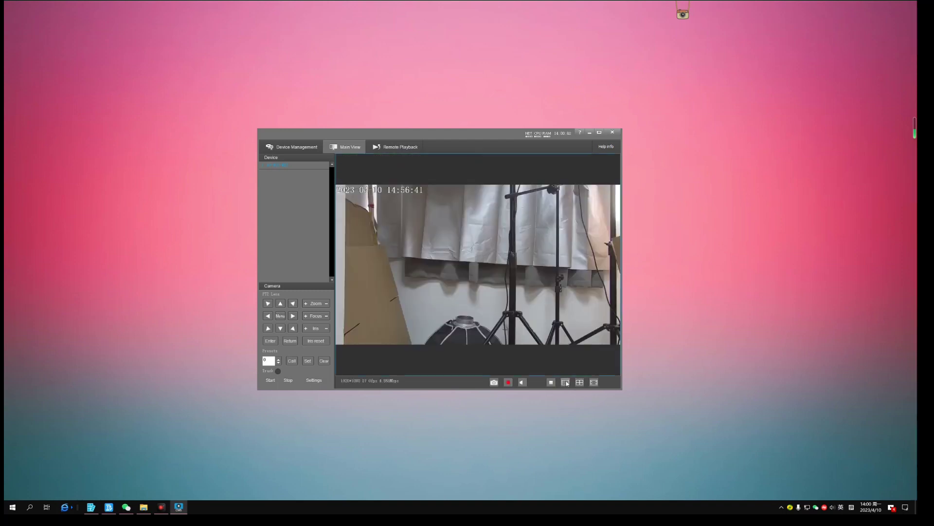
Step: Open the camera's on-screen menu and navigate to SYSTEM > NETWORK
{"action": "left_click", "coordinate": [281, 315]}
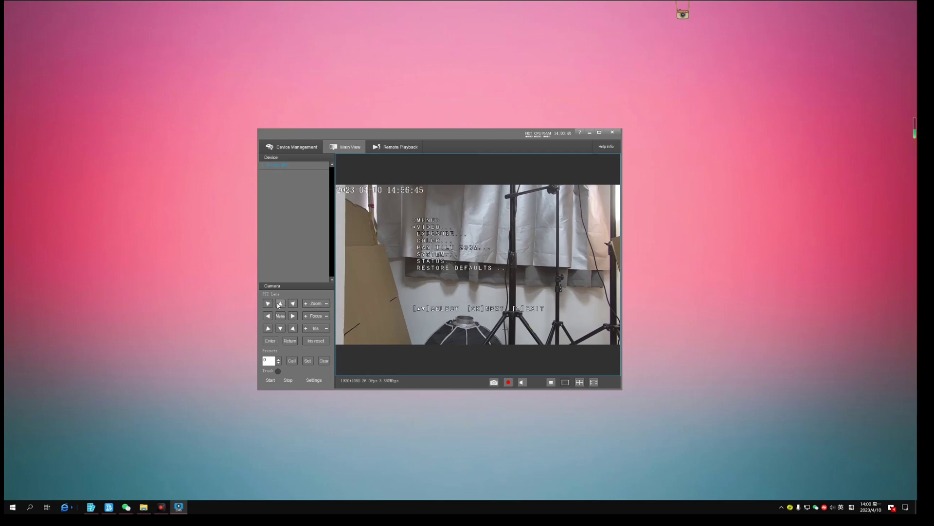
{"action": "left_click", "coordinate": [279, 305]}
{"action": "left_click", "coordinate": [279, 305]}
{"action": "left_click", "coordinate": [278, 305]}
{"action": "left_click", "coordinate": [270, 342]}
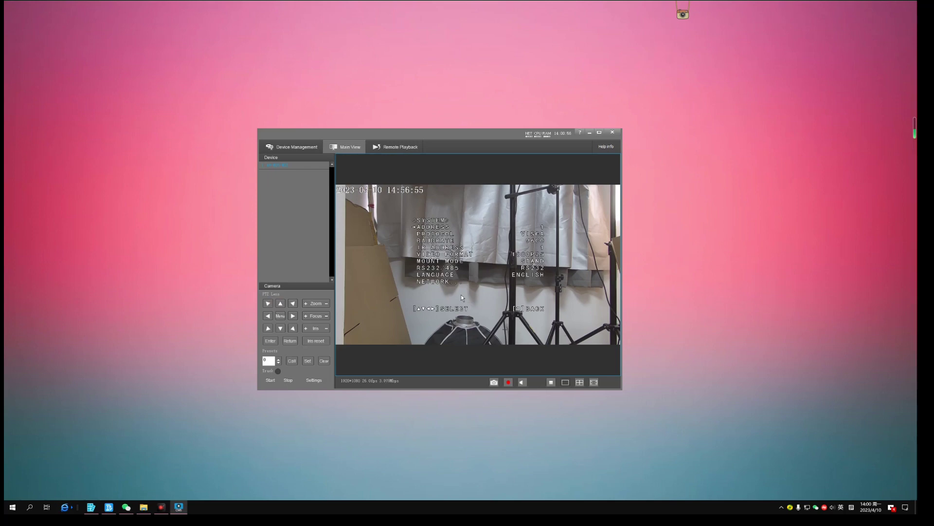
{"action": "left_click", "coordinate": [280, 305]}
{"action": "left_click", "coordinate": [270, 341]}
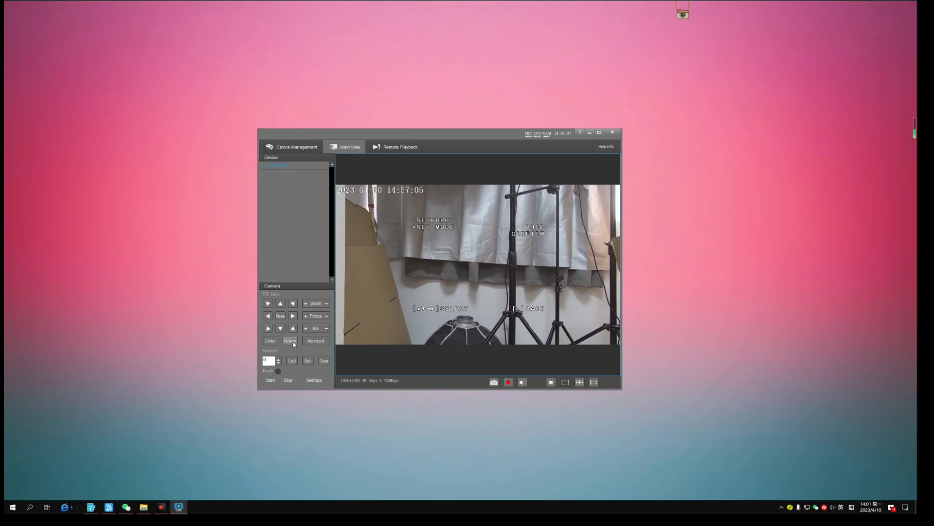
Step: Go back to the main menu, open STATUS to read the IP ADDRESS, then minimise CMS
{"action": "left_click", "coordinate": [289, 340]}
{"action": "left_click", "coordinate": [290, 340]}
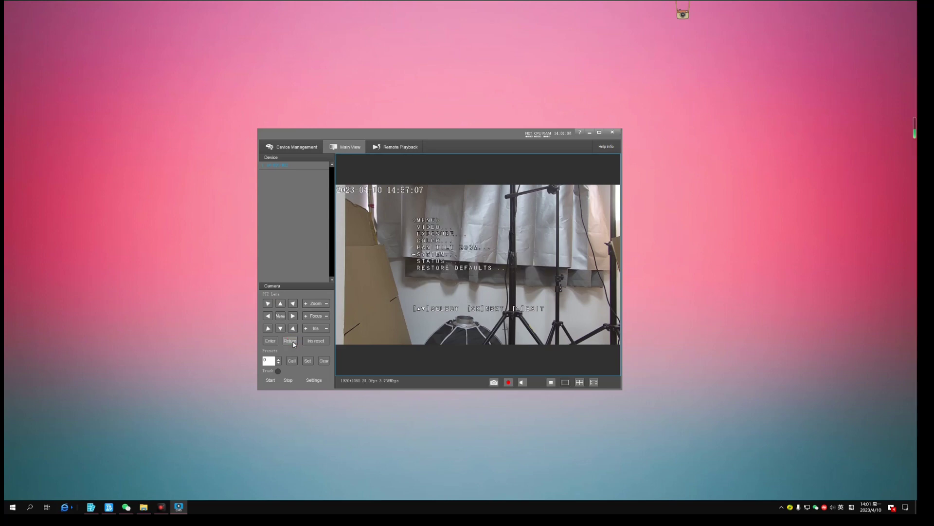
{"action": "left_click", "coordinate": [280, 328]}
{"action": "left_click", "coordinate": [267, 342]}
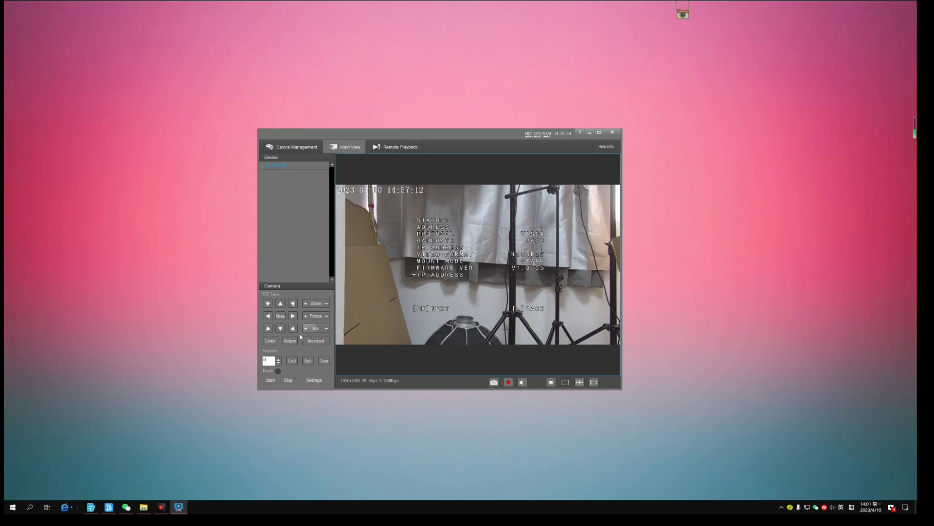
{"action": "left_click", "coordinate": [270, 341]}
{"action": "left_click", "coordinate": [415, 310]}
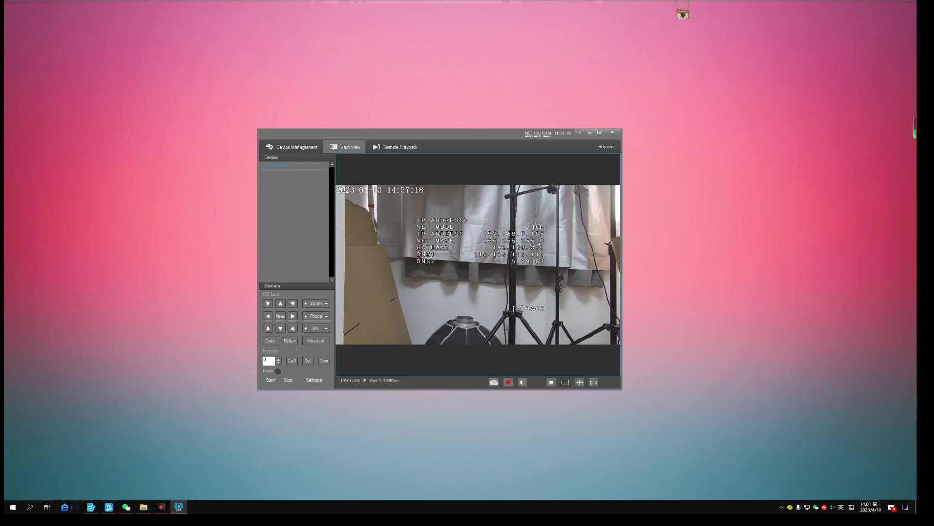
{"action": "left_click", "coordinate": [590, 134]}
Step: Load the camera's web page at 192.168.0.105 in Chrome
{"action": "left_click", "coordinate": [196, 507]}
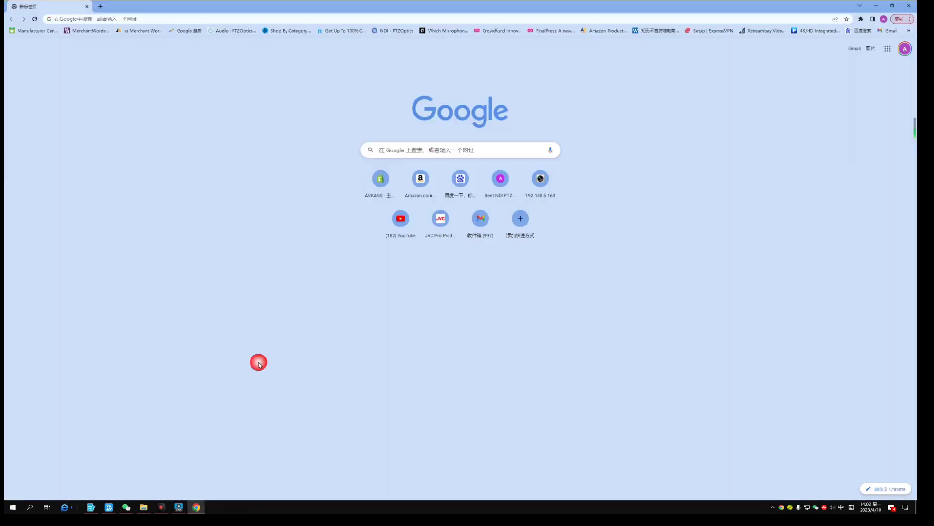
{"action": "left_click", "coordinate": [221, 20]}
{"action": "type", "text": "192"}
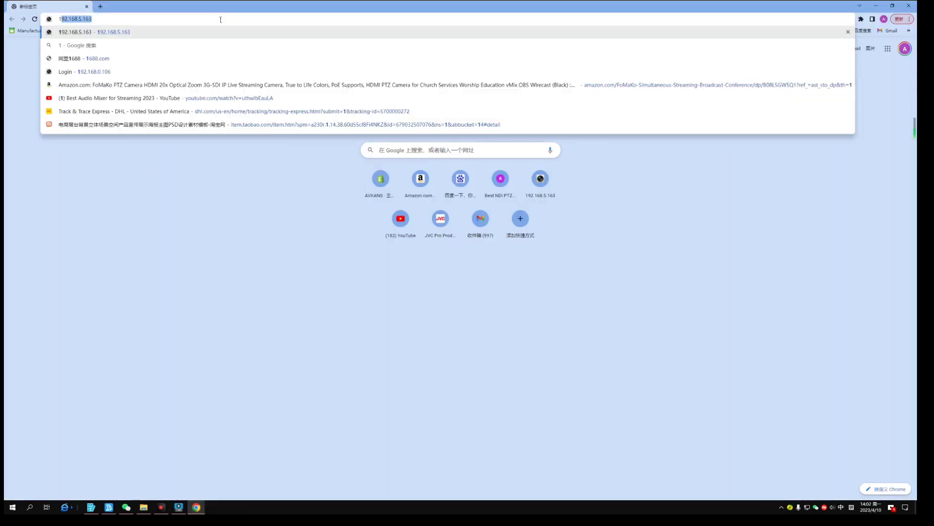
{"action": "type", "text": ".168."}
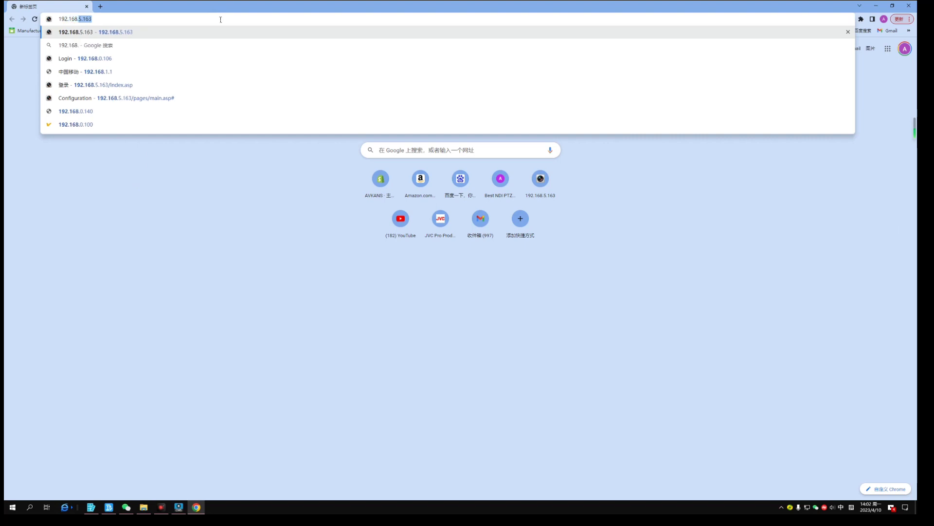
{"action": "type", "text": "0.105"}
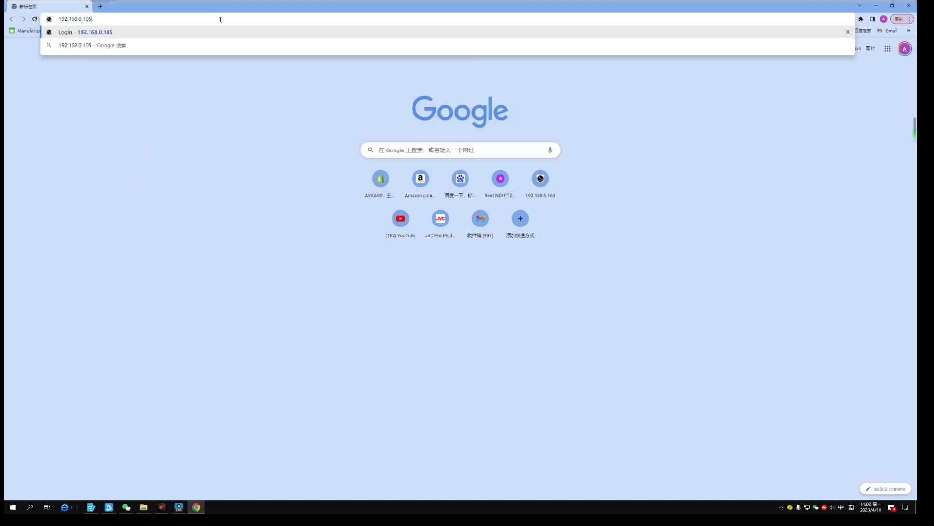
{"action": "key", "text": "Return"}
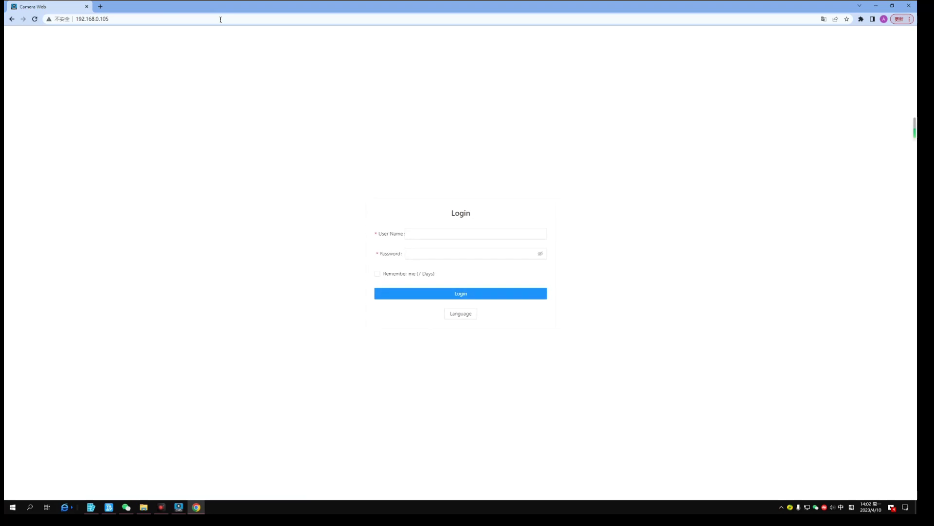
Step: Log in with the admin user name and the account password
{"action": "left_click", "coordinate": [488, 239]}
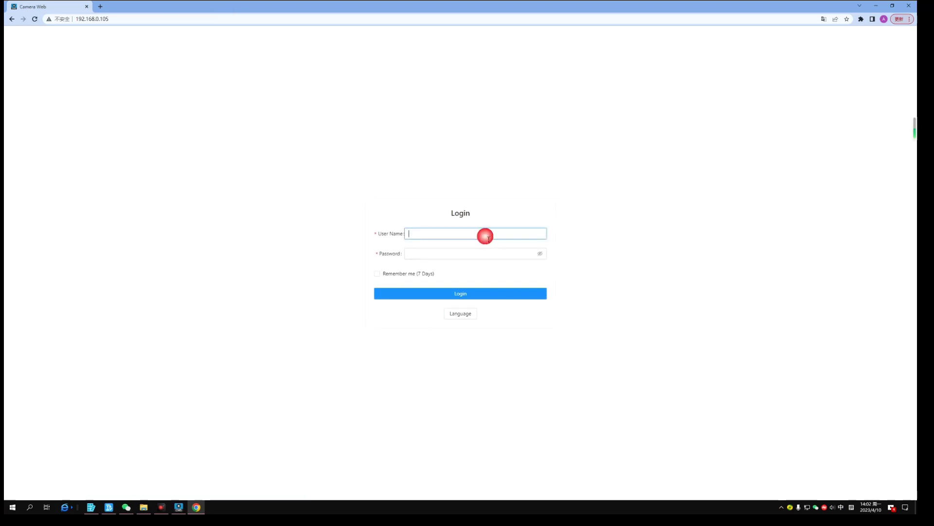
{"action": "type", "text": "a'd"}
{"action": "key", "text": "shift"}
{"action": "type", "text": "dmin"}
{"action": "key", "text": "Tab"}
{"action": "type", "text": "123"}
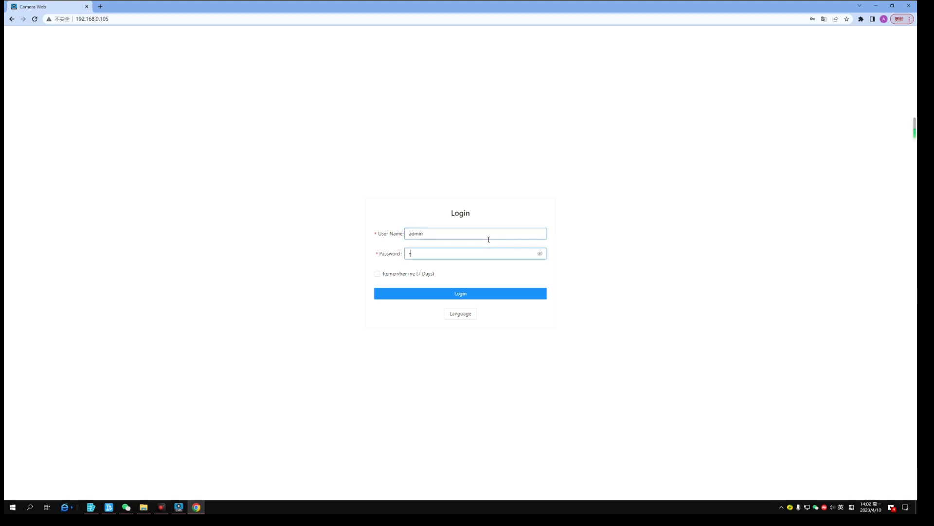
{"action": "type", "text": "45678"}
{"action": "key", "text": "Return"}
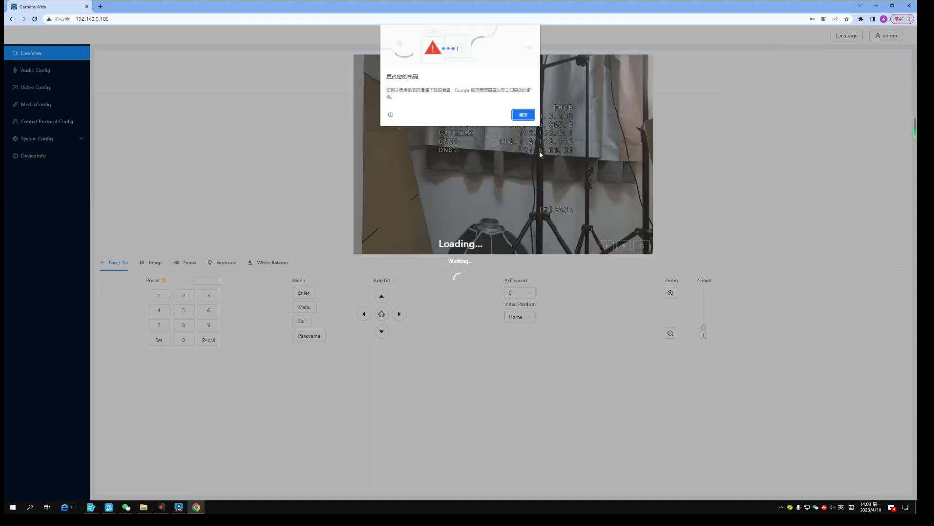
Step: Dismiss Chrome's password popups and hide the on-screen menu from the live video
{"action": "left_click", "coordinate": [524, 116]}
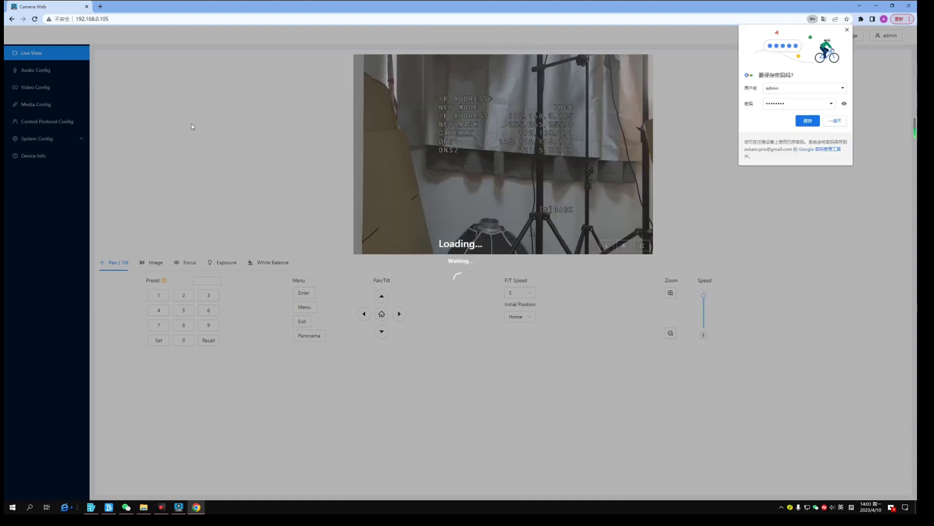
{"action": "left_click", "coordinate": [827, 121]}
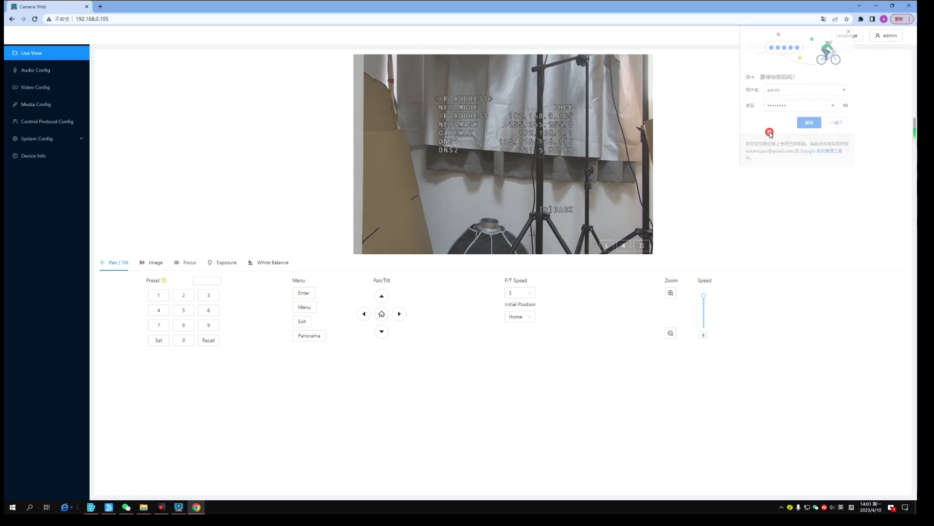
{"action": "left_click", "coordinate": [211, 280]}
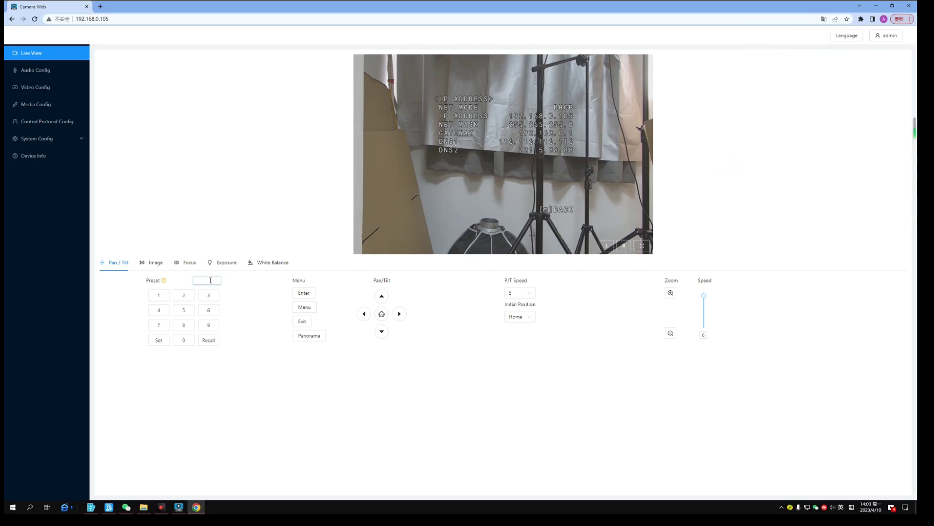
{"action": "left_click", "coordinate": [312, 308]}
{"action": "left_click", "coordinate": [310, 311]}
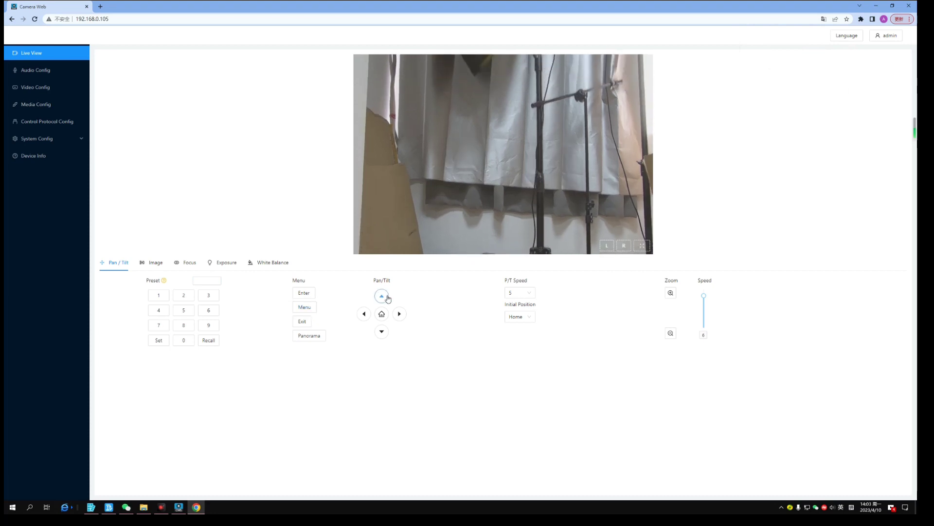
Step: Tilt the camera down twice, then return it to its home position
{"action": "left_click", "coordinate": [381, 333]}
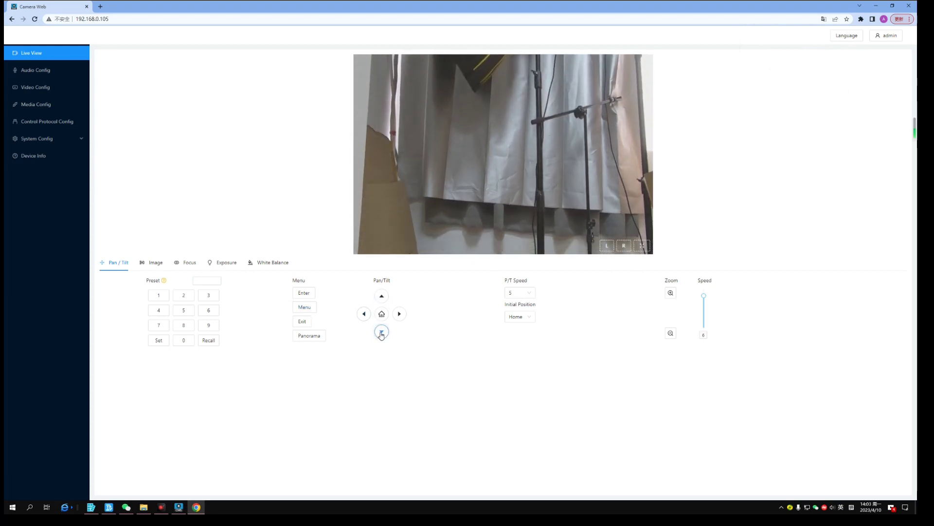
{"action": "left_click", "coordinate": [381, 333]}
{"action": "left_click", "coordinate": [382, 314]}
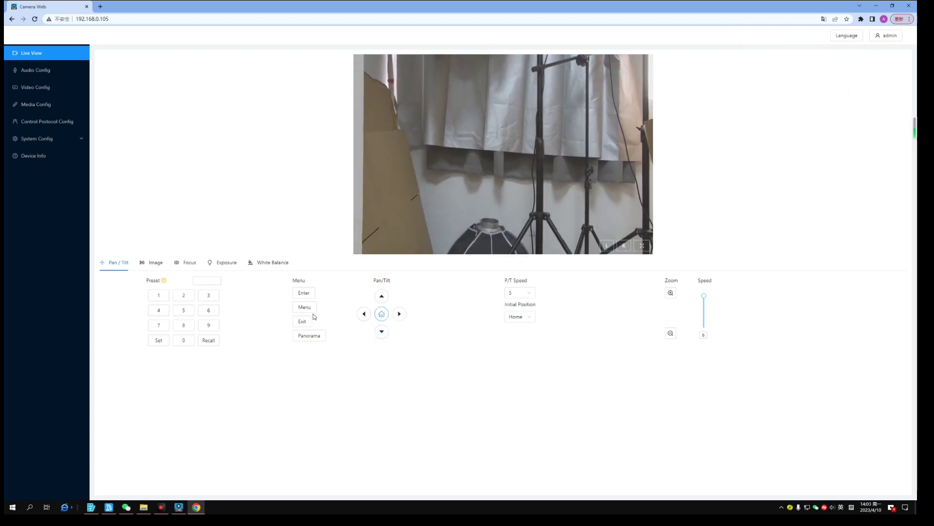
Step: Look through the Image, Exposure and White Balance settings tabs
{"action": "left_click", "coordinate": [158, 263]}
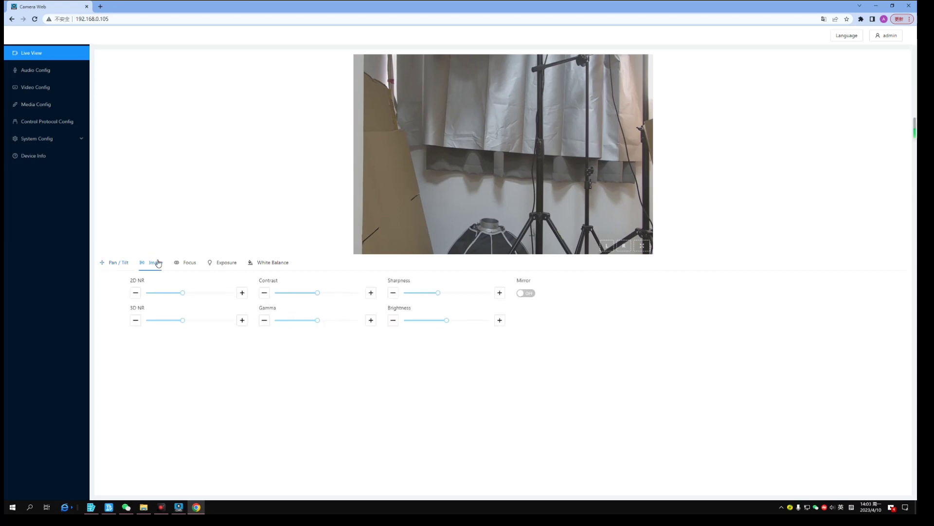
{"action": "left_click", "coordinate": [233, 266]}
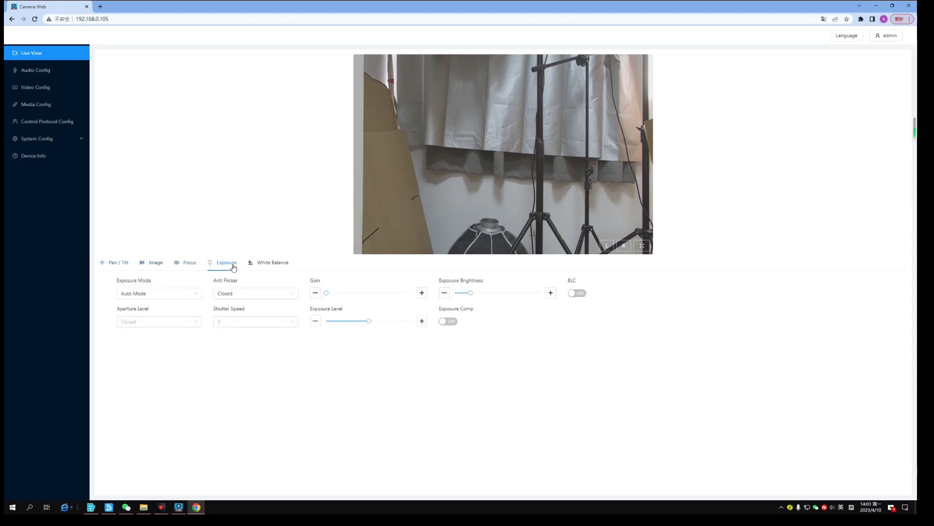
{"action": "left_click", "coordinate": [269, 266]}
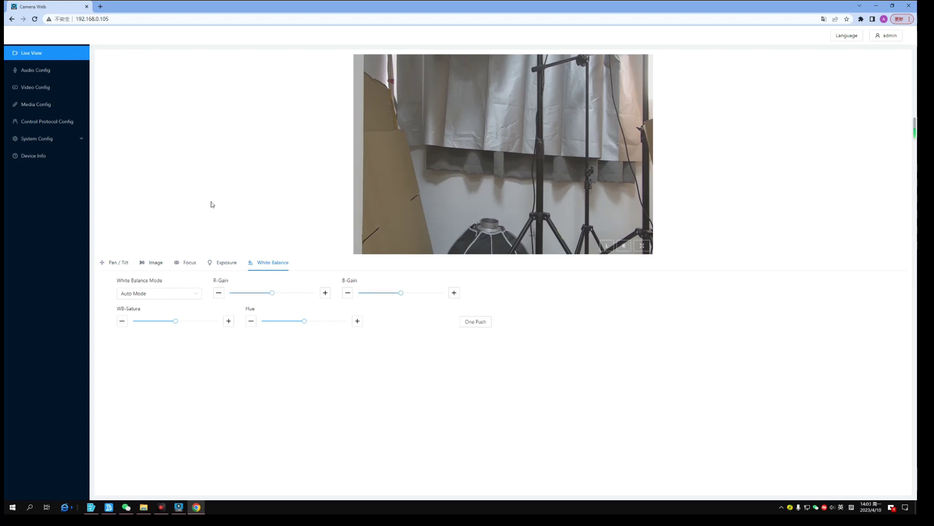
Step: Browse Audio, Video (output resolutions) and Media Config, ending on Control Protocol Config
{"action": "left_click", "coordinate": [38, 77]}
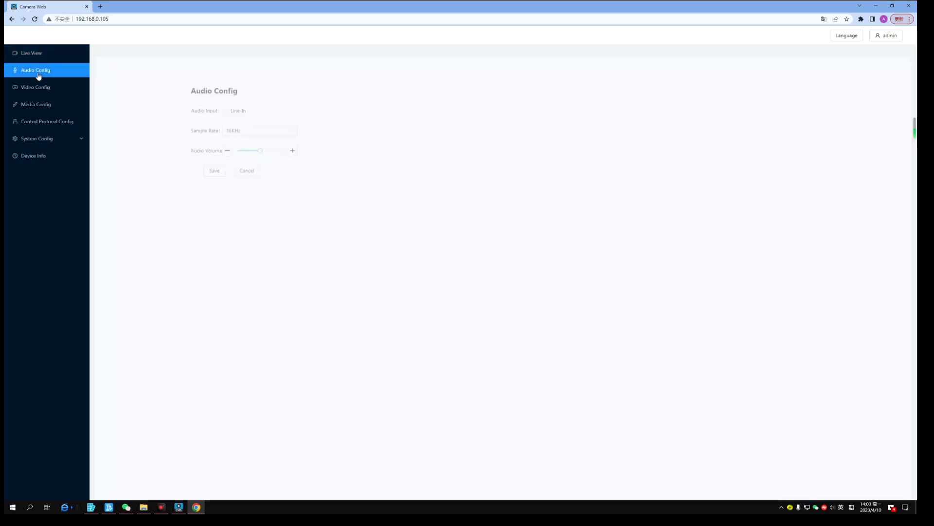
{"action": "left_click", "coordinate": [34, 91]}
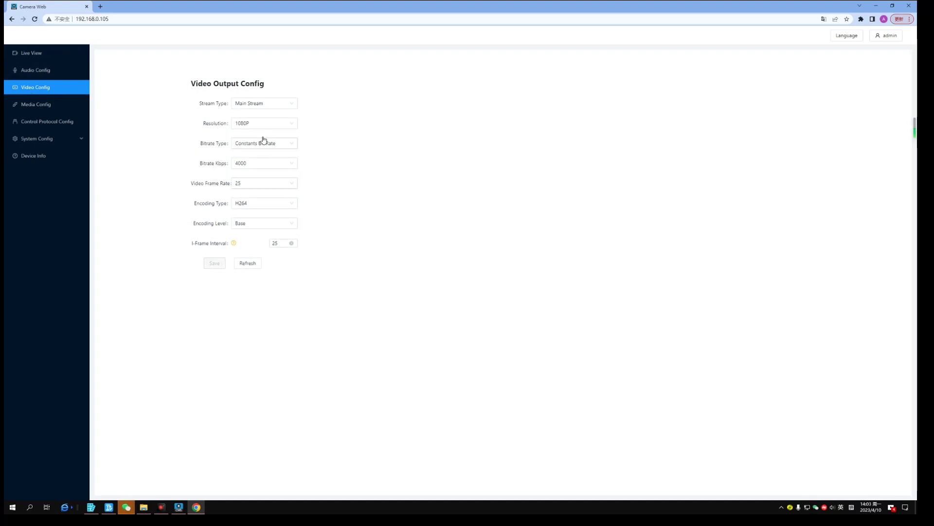
{"action": "left_click", "coordinate": [267, 123]}
{"action": "left_click", "coordinate": [37, 110]}
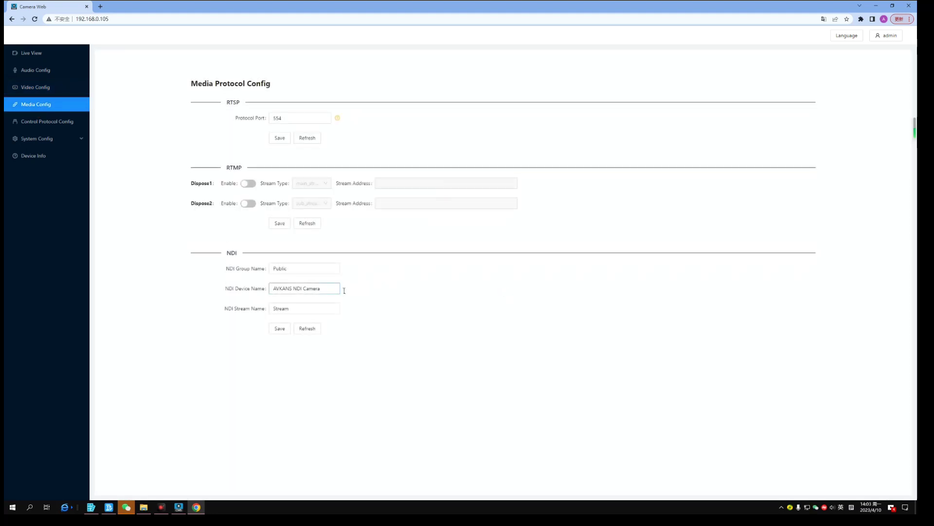
{"action": "left_click", "coordinate": [373, 310]}
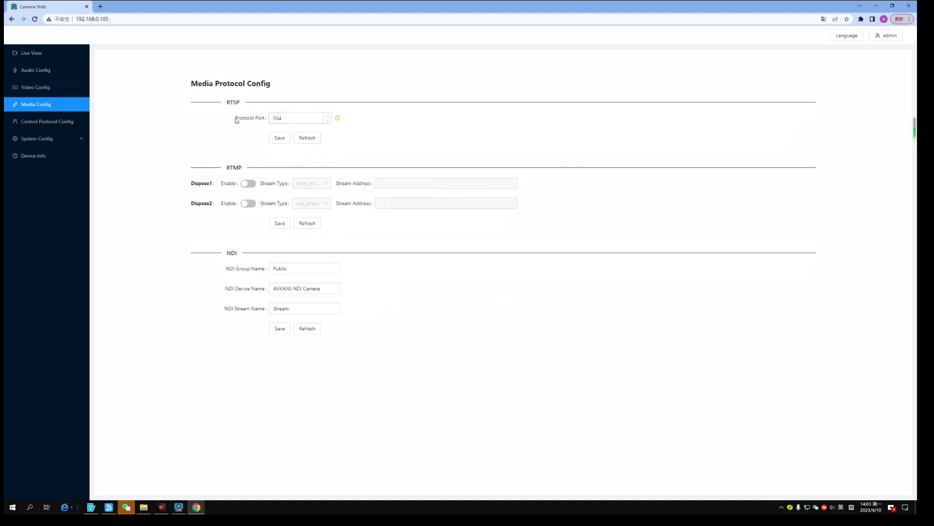
{"action": "left_click", "coordinate": [29, 126]}
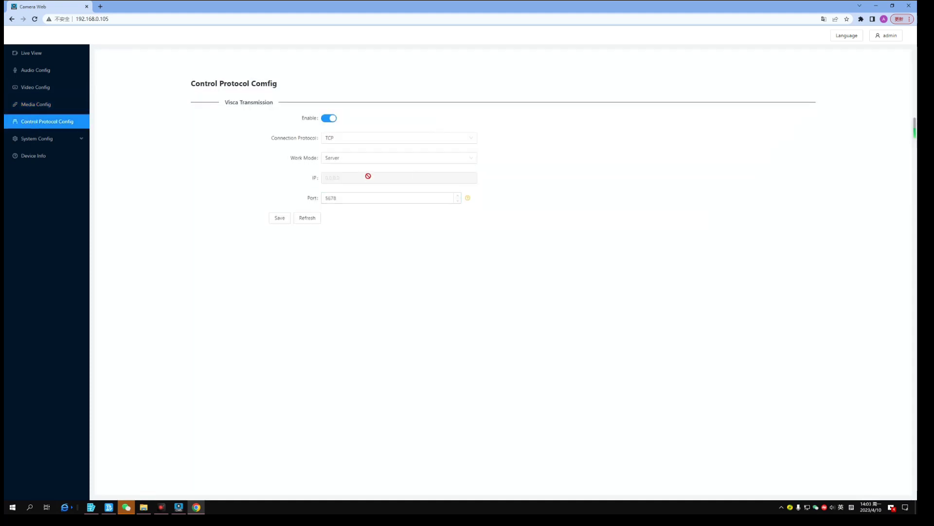
Step: Try UDP as the VISCA connection protocol, revert to the saved TCP setting, and expand System Config
{"action": "left_click", "coordinate": [355, 139]}
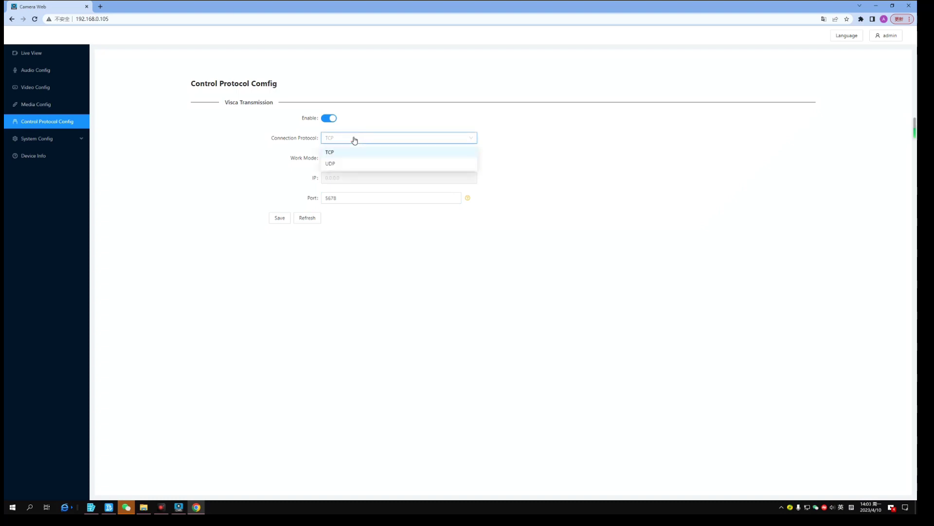
{"action": "left_click", "coordinate": [340, 163]}
{"action": "left_click", "coordinate": [355, 140]}
{"action": "left_click", "coordinate": [339, 162]}
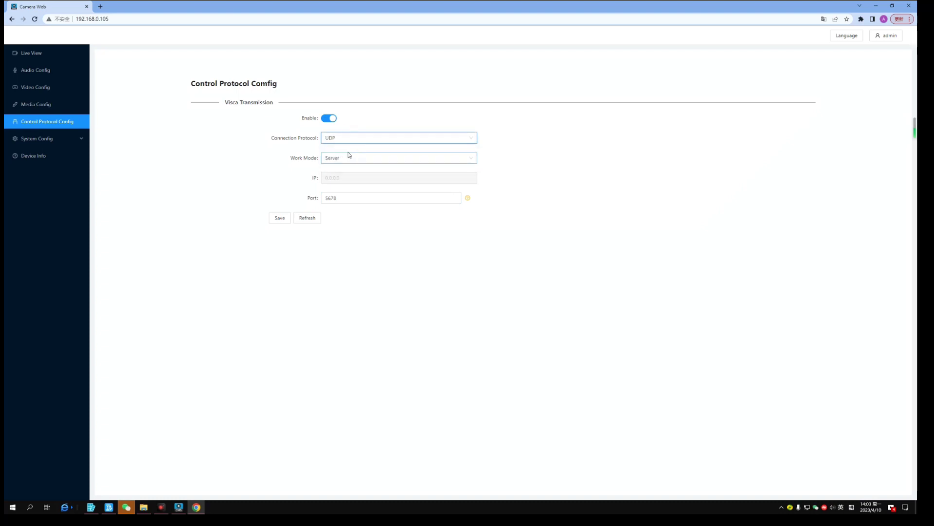
{"action": "left_click", "coordinate": [578, 163]}
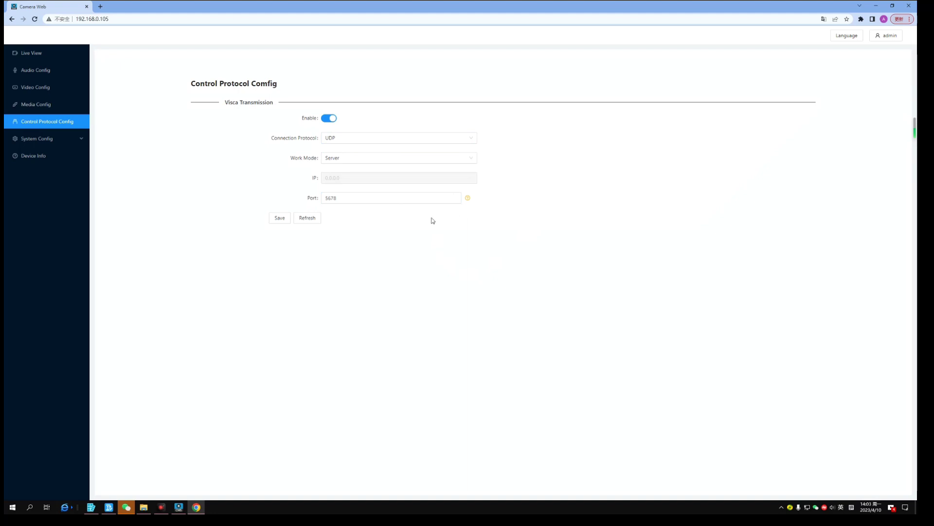
{"action": "left_click", "coordinate": [312, 222]}
{"action": "left_click", "coordinate": [40, 141]}
Step: Check the User Manage and Firmware Update pages, verify Device Info shows V1.0.05, then return to Live View
{"action": "left_click", "coordinate": [45, 160]}
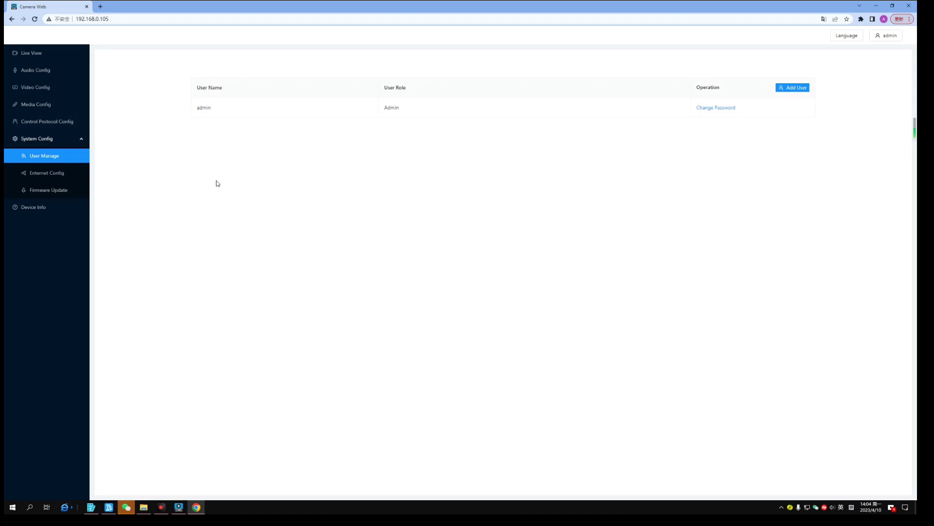
{"action": "left_click", "coordinate": [51, 194]}
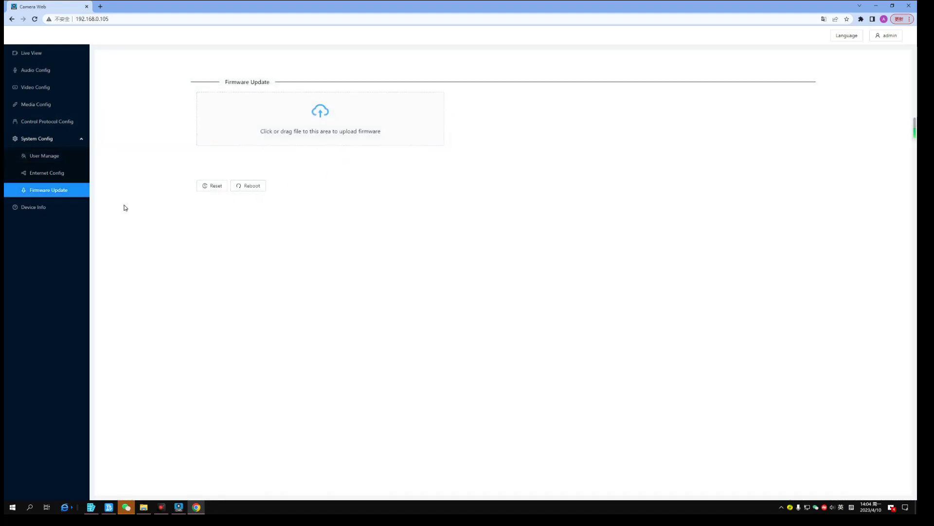
{"action": "left_click", "coordinate": [39, 210]}
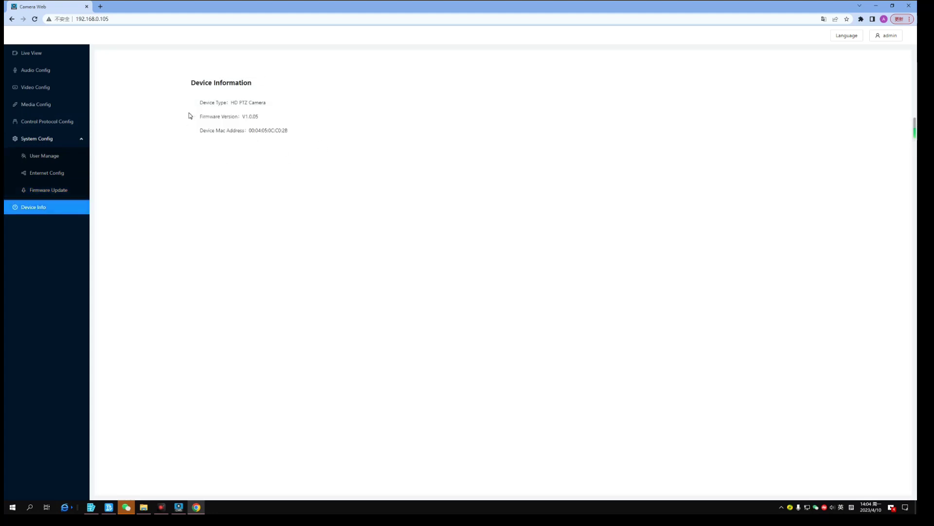
{"action": "left_click", "coordinate": [30, 54]}
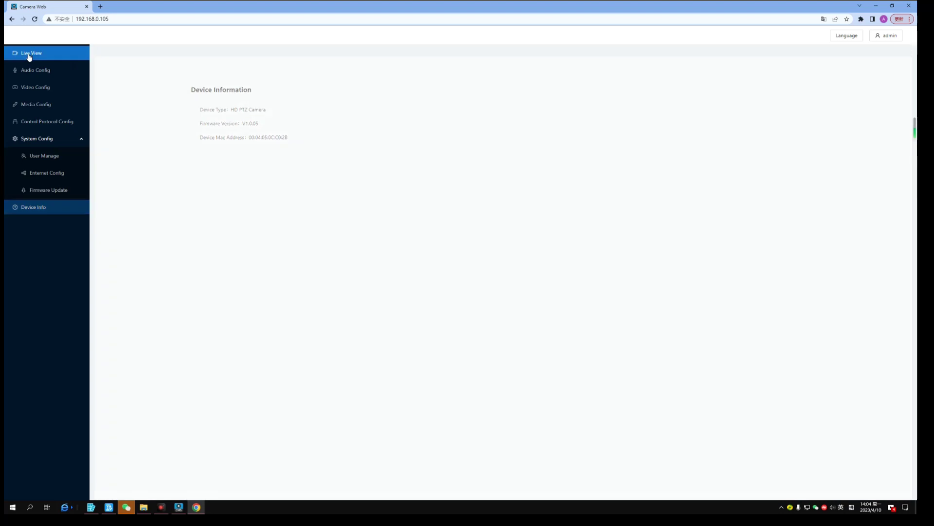